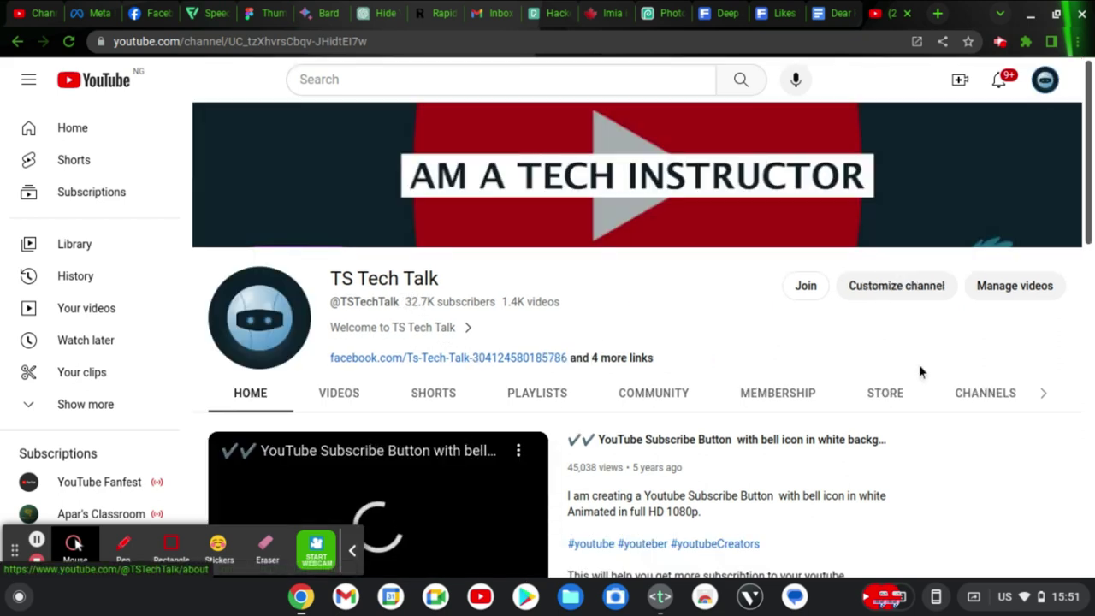
# - Show TS Tech Talk's Channels tab and scroll through its publicly listed Subscriptions
pyautogui.click(1009, 399)
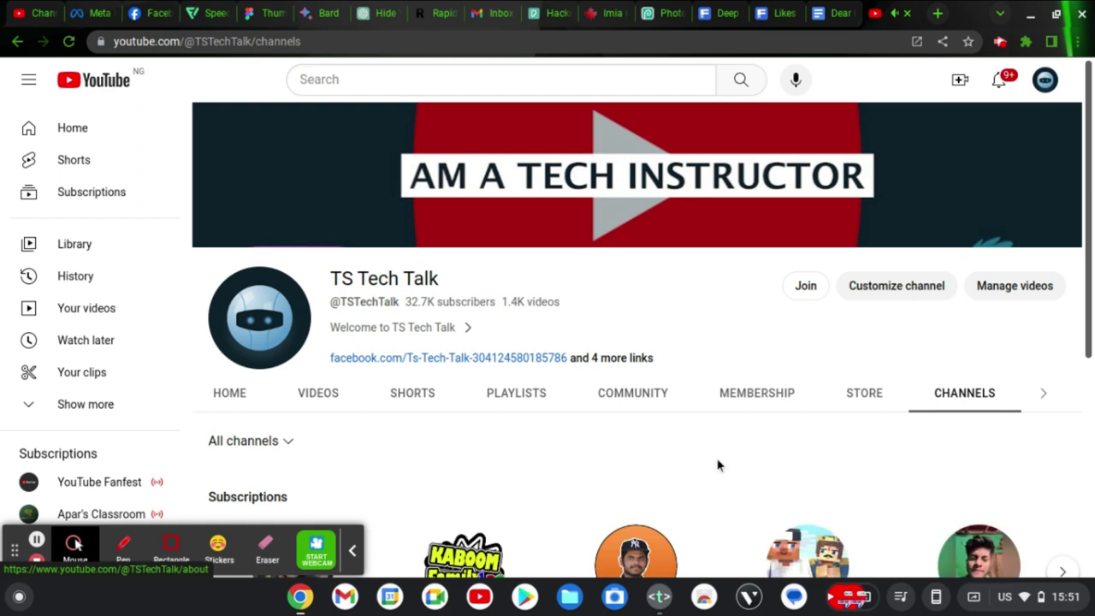
pyautogui.scroll(-3, 717, 466)
pyautogui.scroll(1, 717, 465)
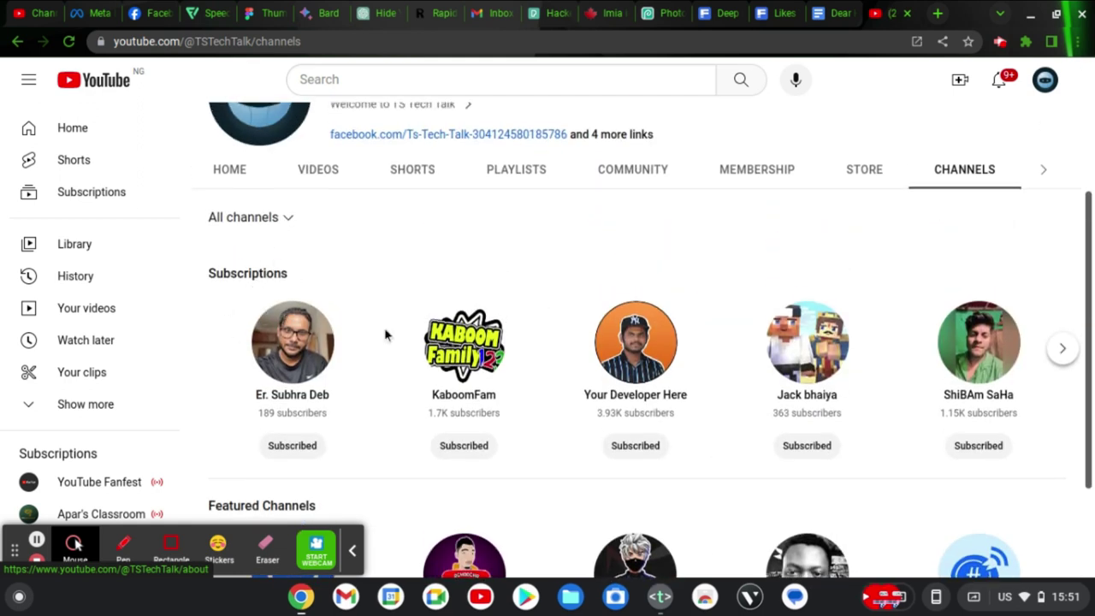
pyautogui.scroll(-2, 851, 464)
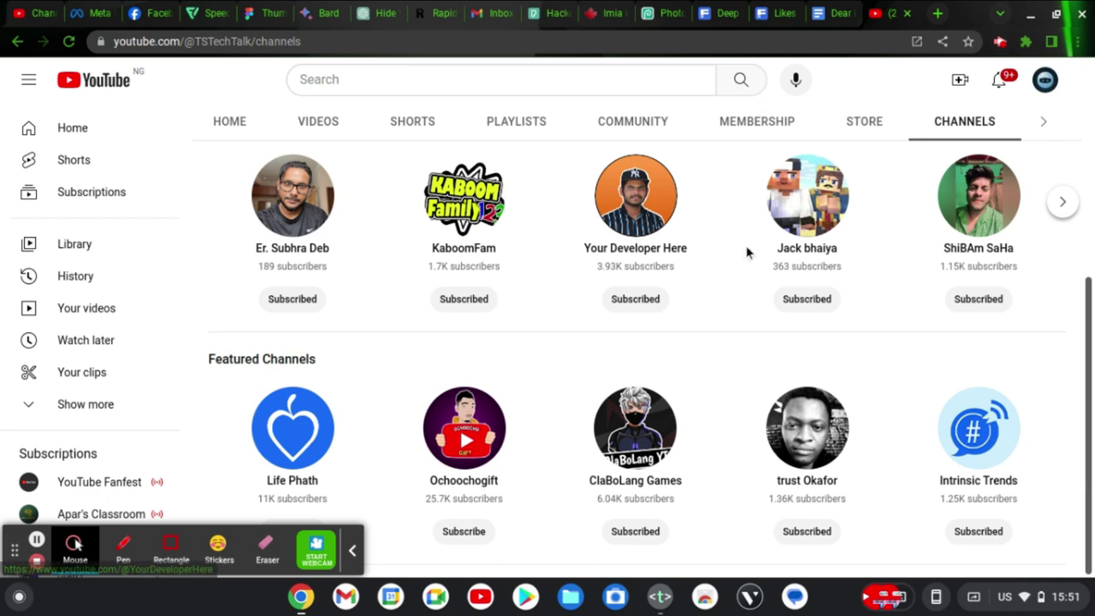
pyautogui.scroll(2, 746, 252)
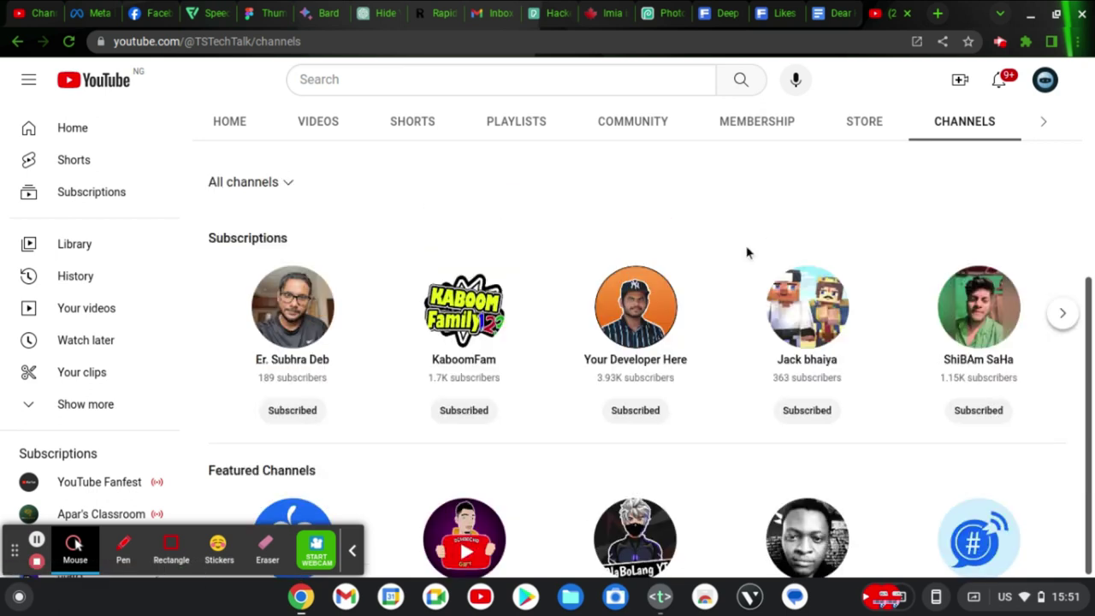
# - Leave the All channels filter unchanged and page to the next five subscribed channels
pyautogui.click(266, 192)
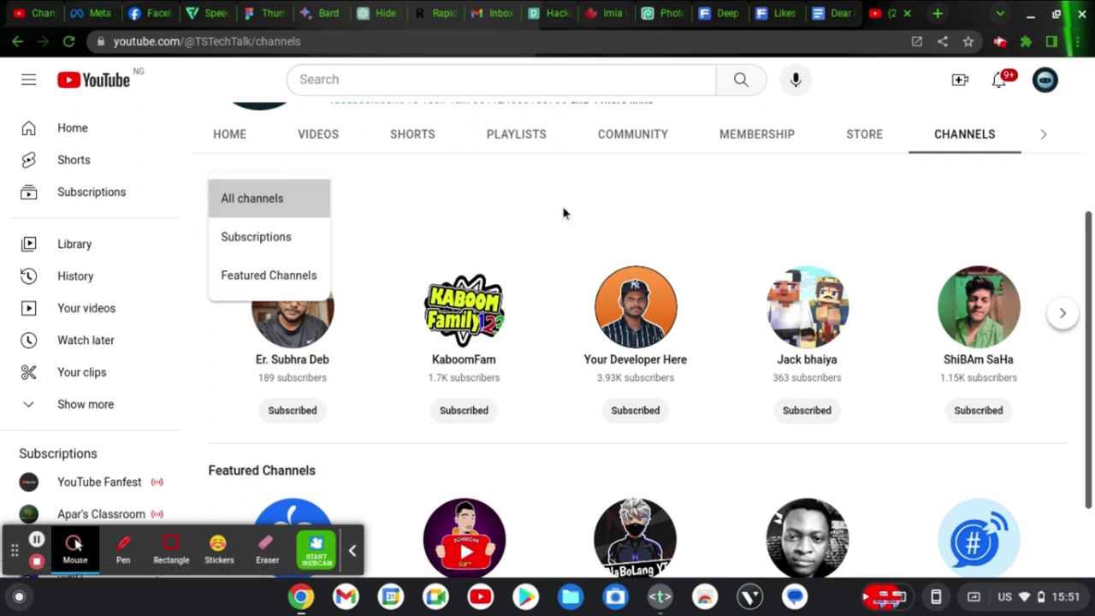
pyautogui.click(894, 218)
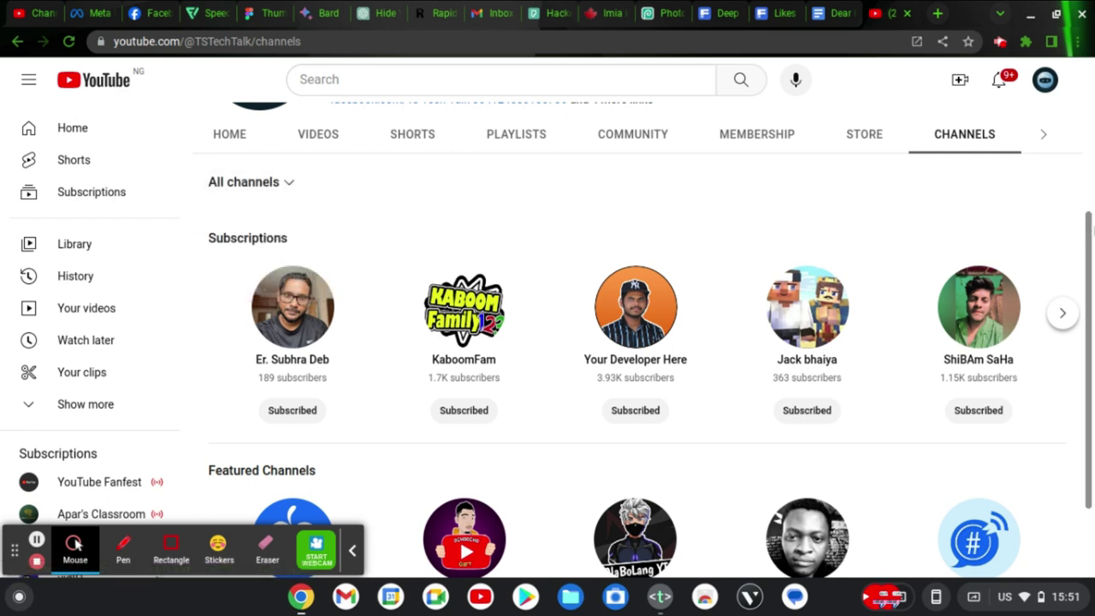
pyautogui.click(1064, 315)
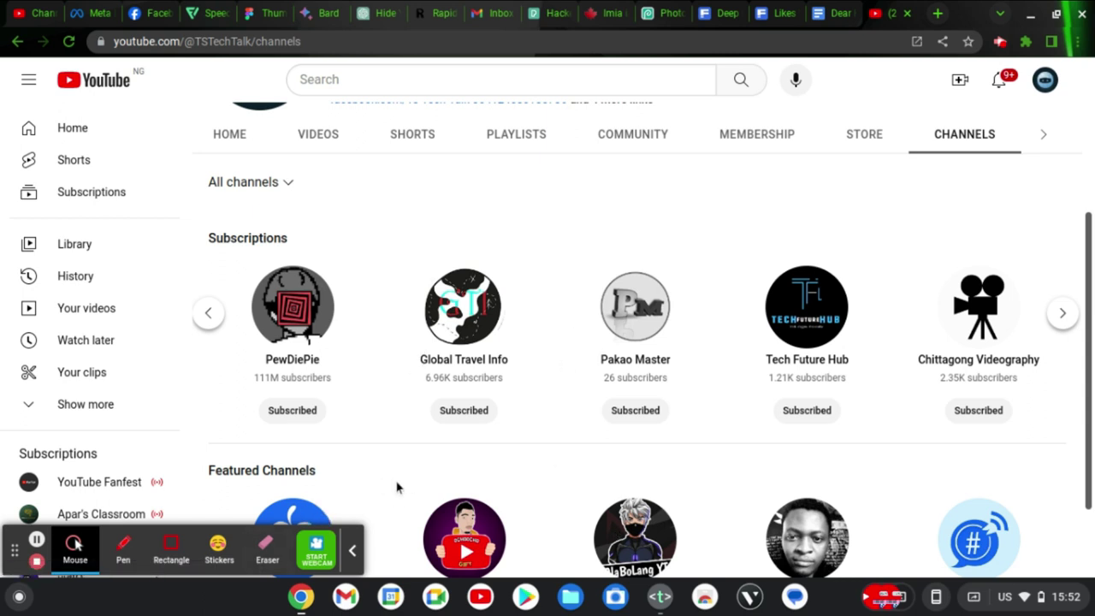
# - Go to YouTube's Privacy settings and read the wording on subscription visibility
pyautogui.click(1046, 85)
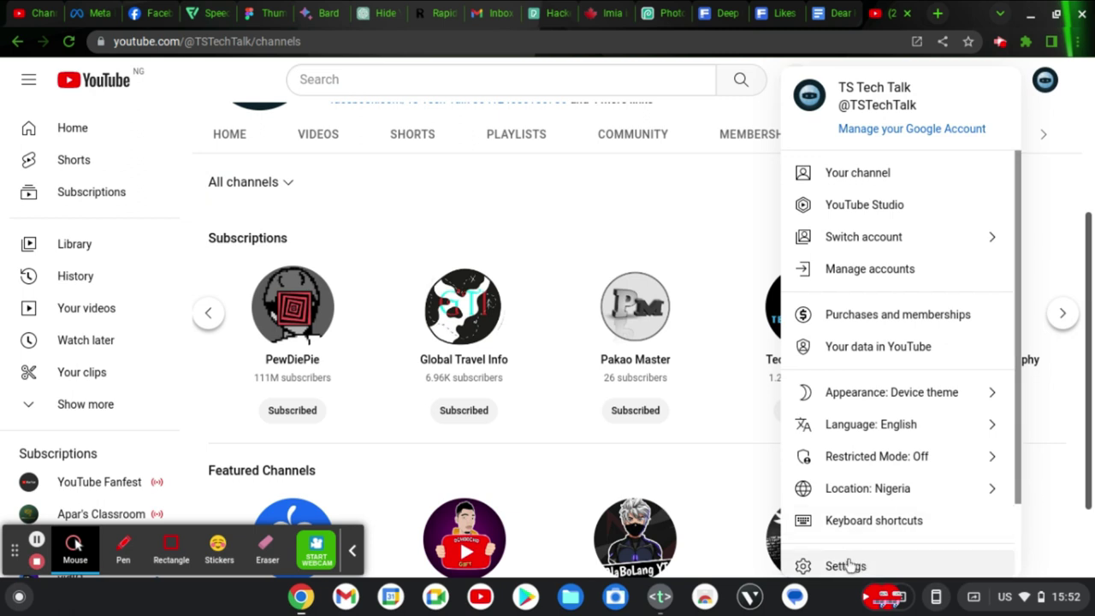
pyautogui.click(847, 565)
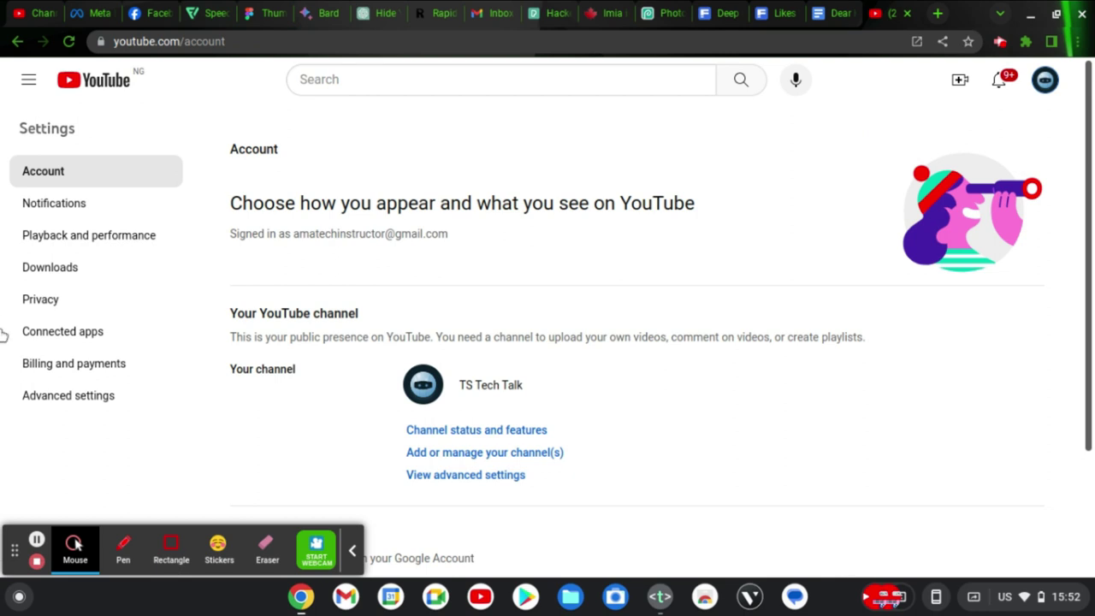
pyautogui.click(57, 309)
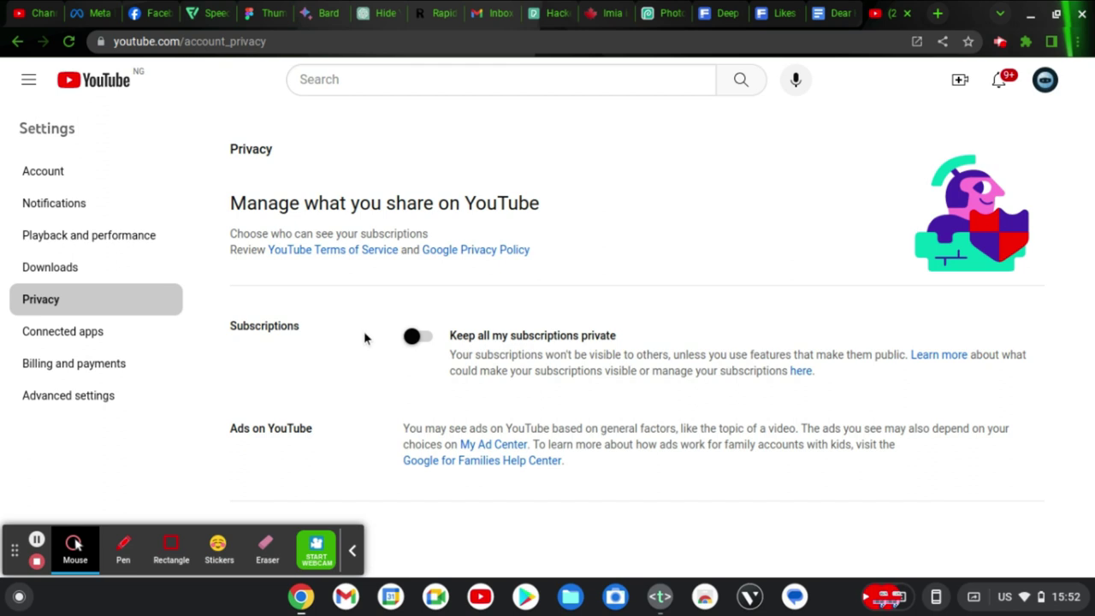
pyautogui.moveTo(225, 324); pyautogui.dragTo(567, 355)
pyautogui.click(582, 369)
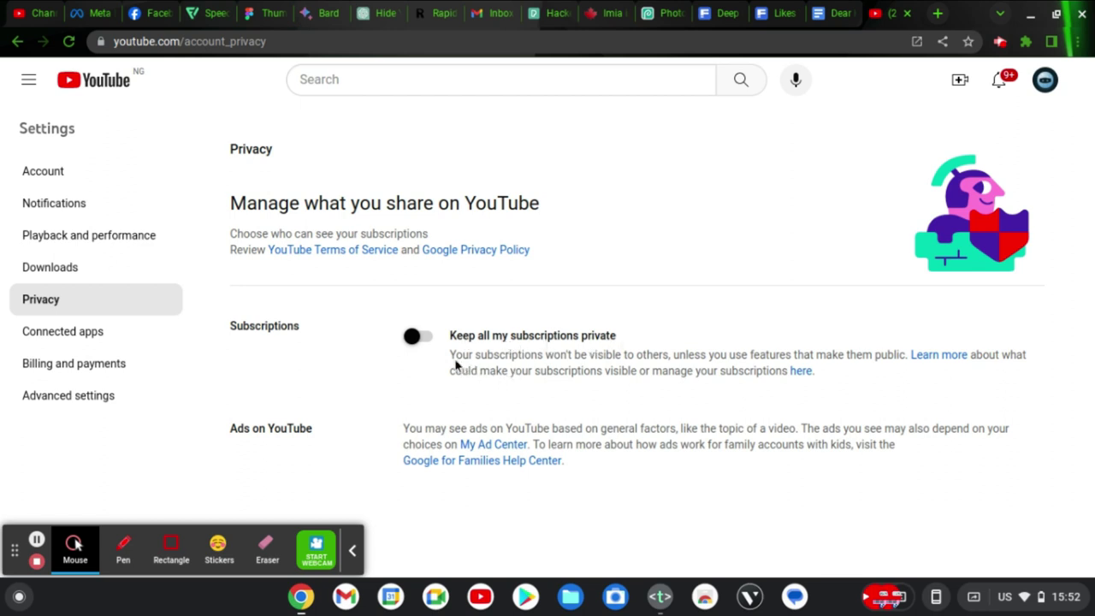
pyautogui.moveTo(451, 354); pyautogui.dragTo(934, 354)
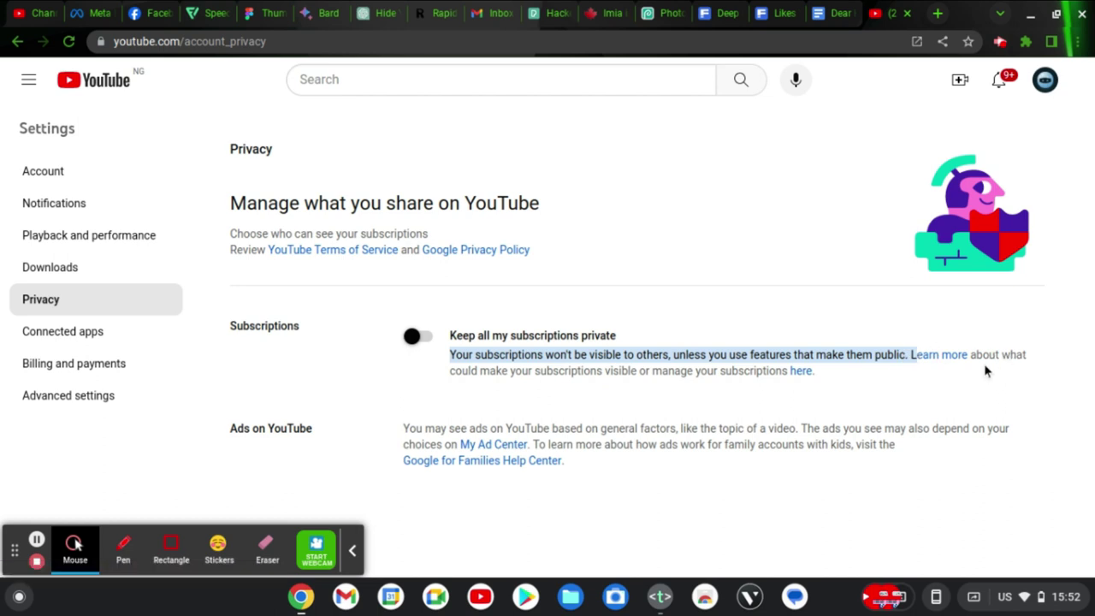
pyautogui.click(897, 385)
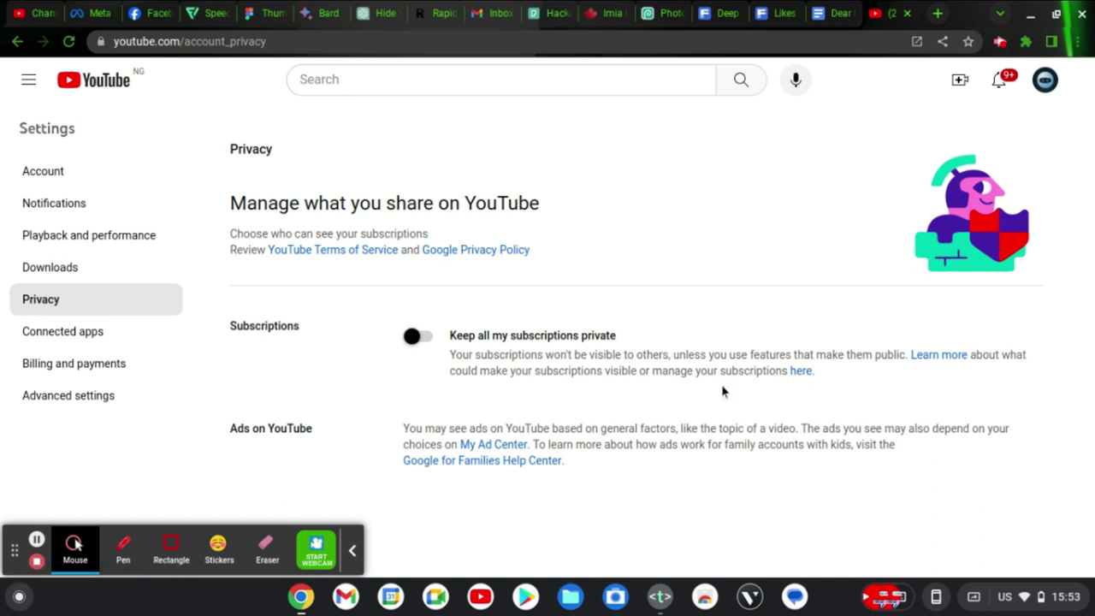
# - Switch on 'Keep all my subscriptions private' and start a new browser tab
pyautogui.click(420, 338)
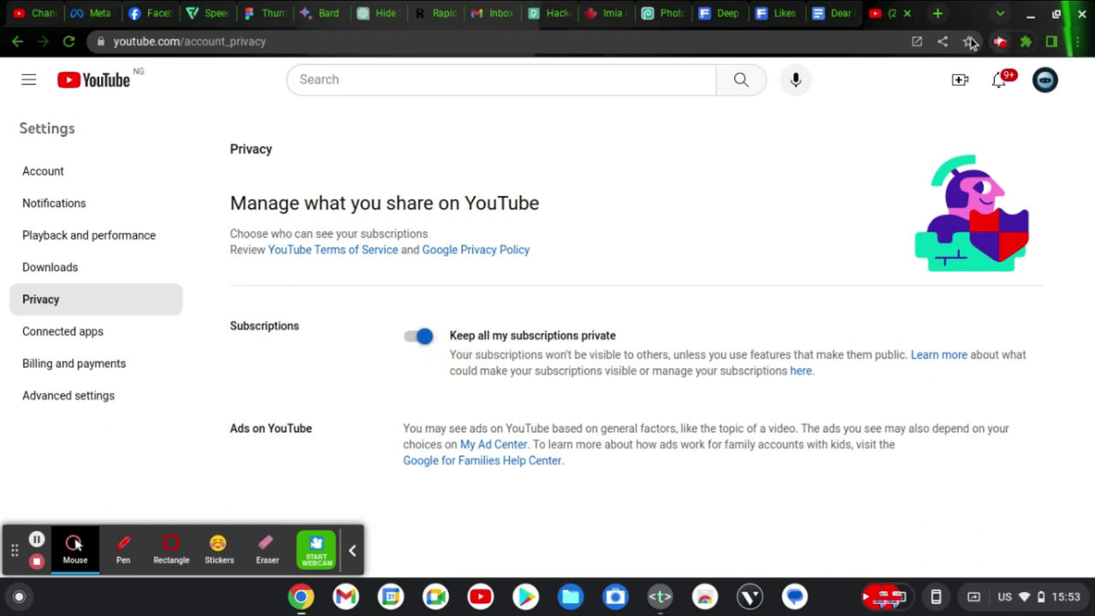
pyautogui.click(937, 13)
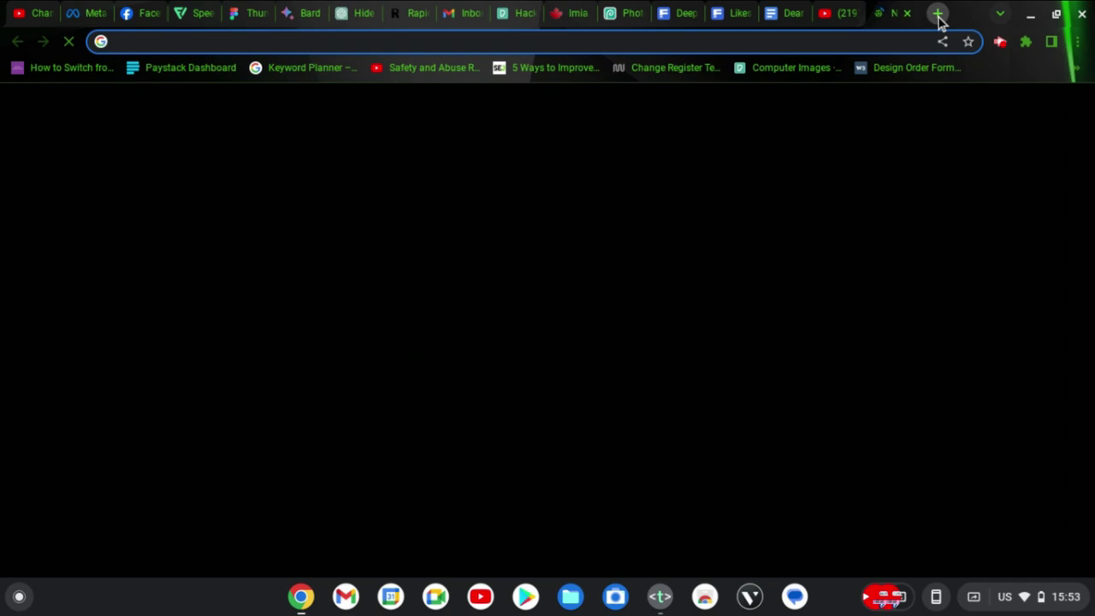
# - Load youtube.com and the pasted TS Tech Talk channel address in new tabs, then view the channel page
pyautogui.write('you')
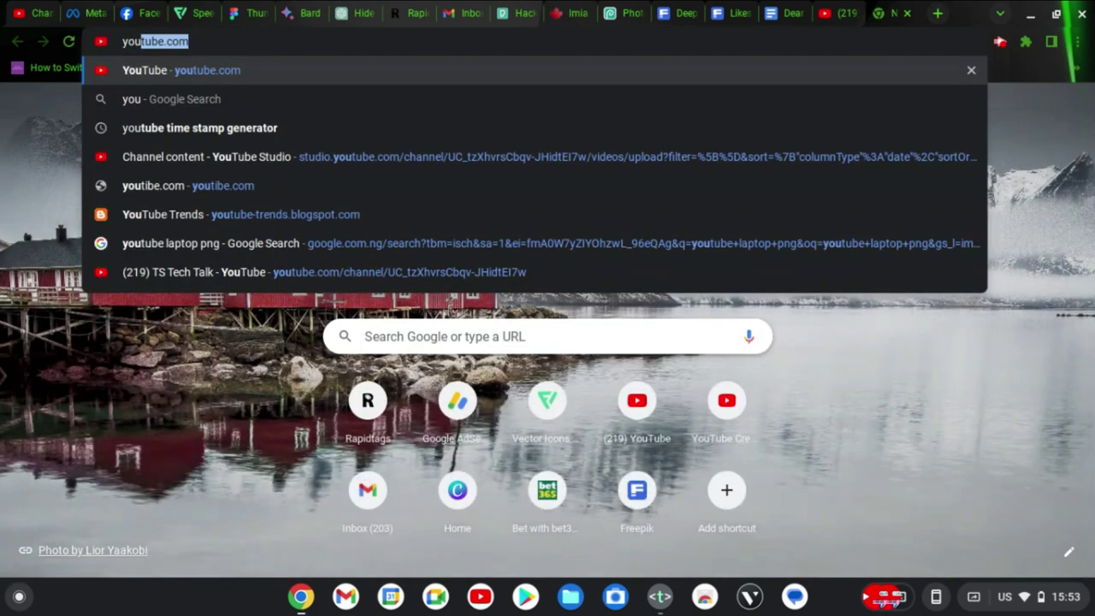
pyautogui.write('tube.com')
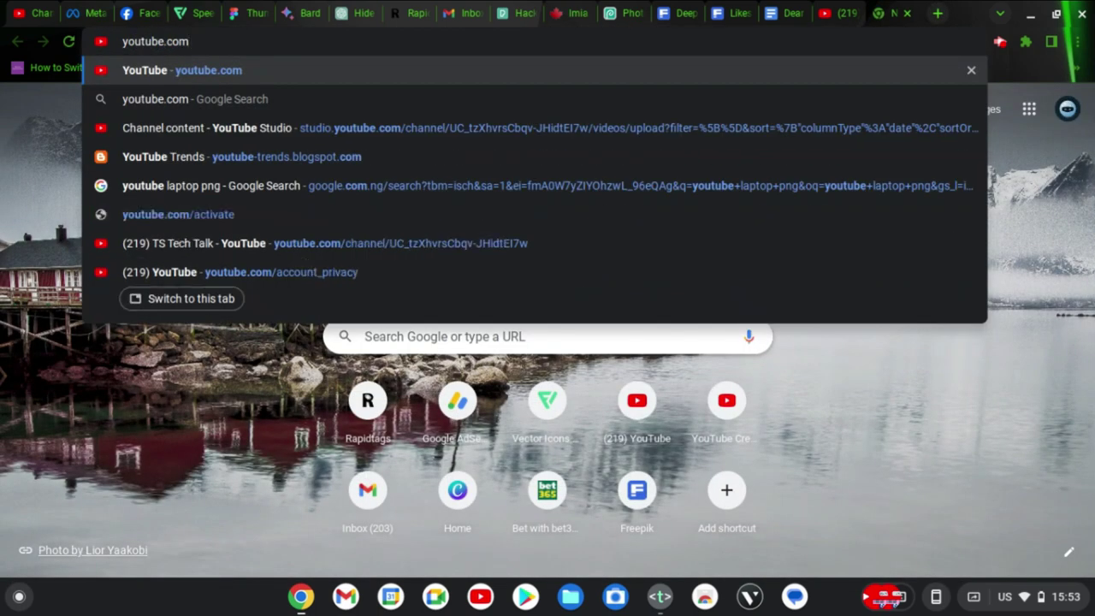
pyautogui.press('Return')
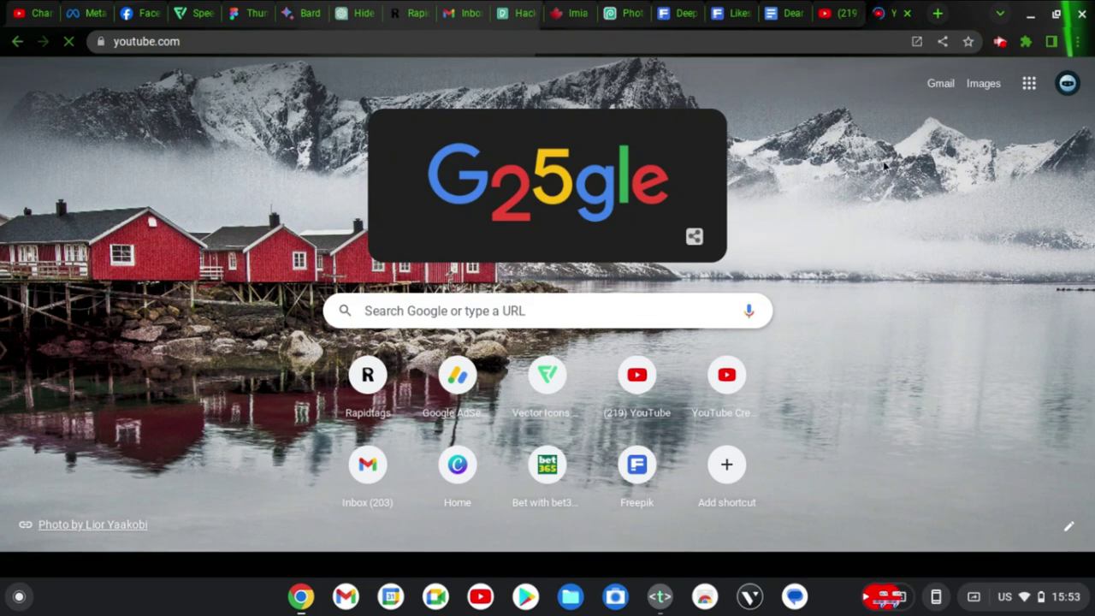
pyautogui.hotkey('ctrl', 't')
pyautogui.write('https://www.youtube.com/channel/UC_tzXhvrsCbqv-JHidtEI7w')
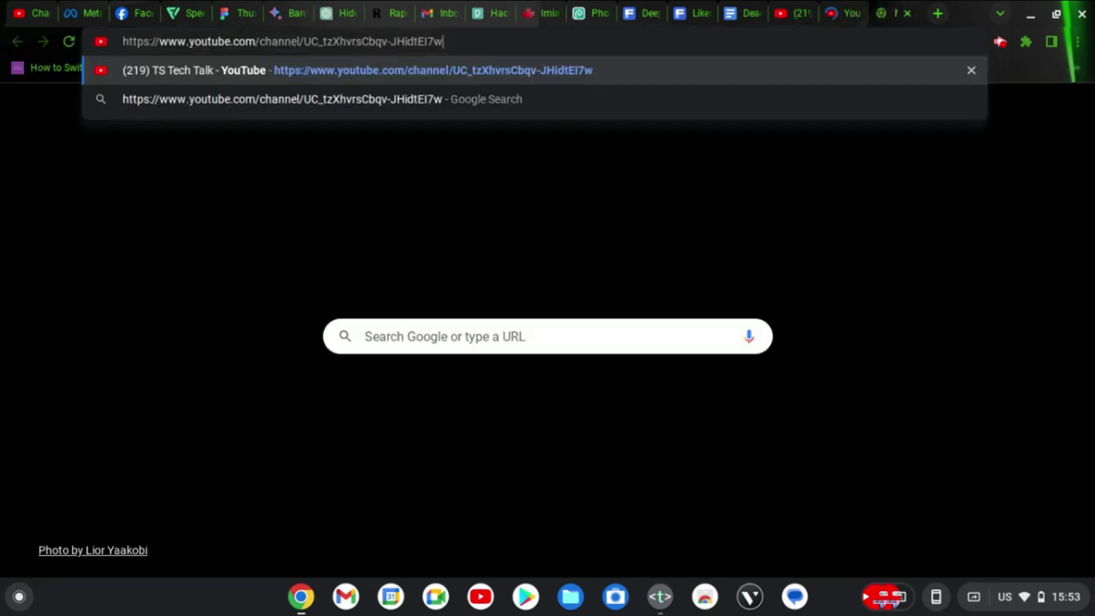
pyautogui.press('Return')
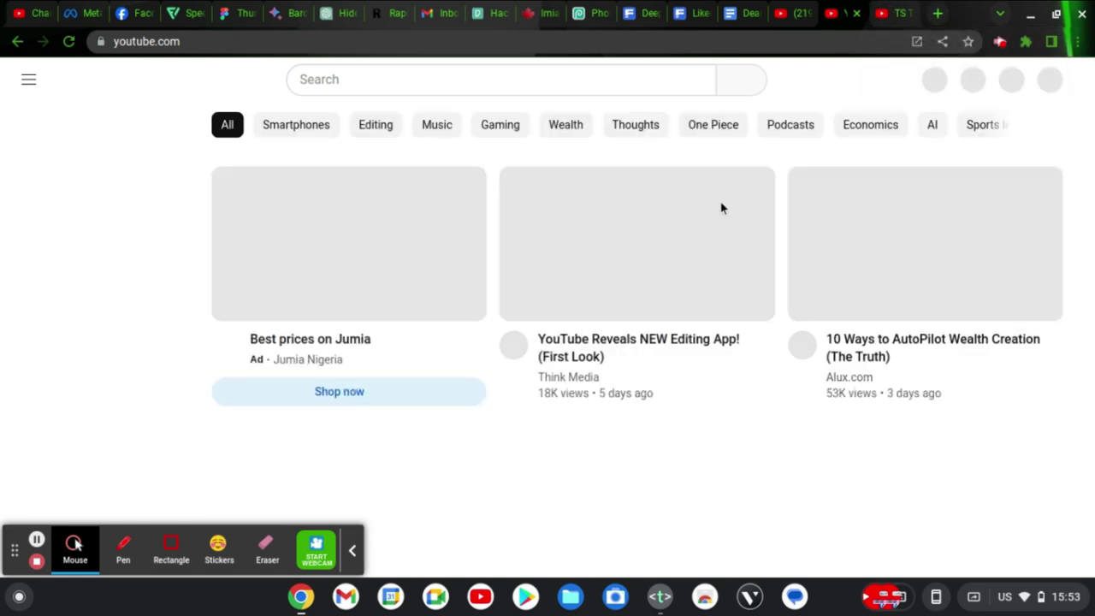
pyautogui.click(899, 9)
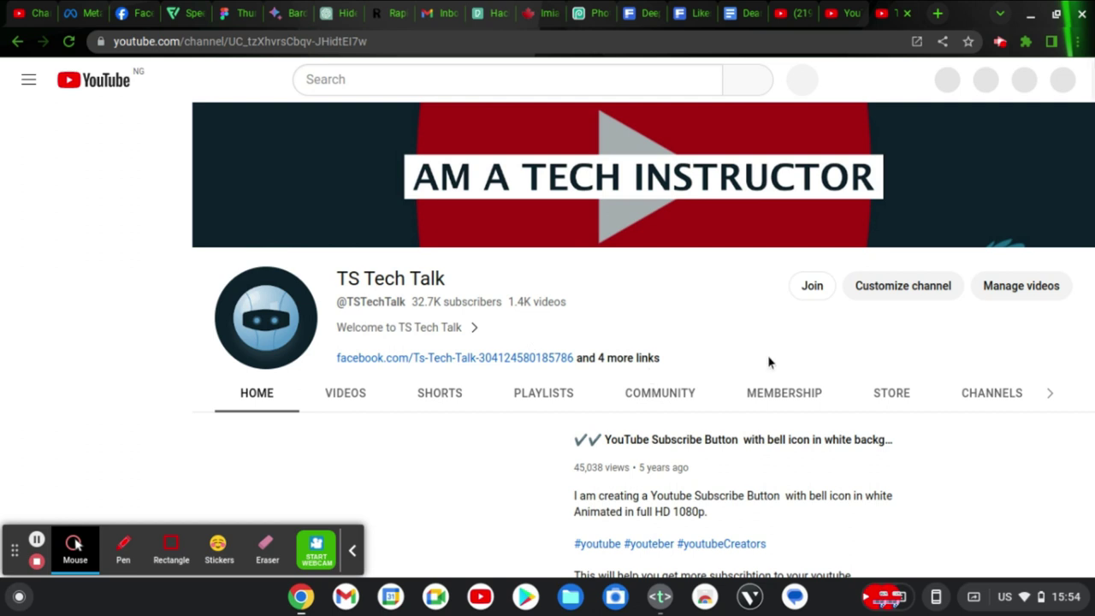
# - Confirm TS Tech Talk's Channels tab now shows only Featured Channels, with no Subscriptions list
pyautogui.click(992, 395)
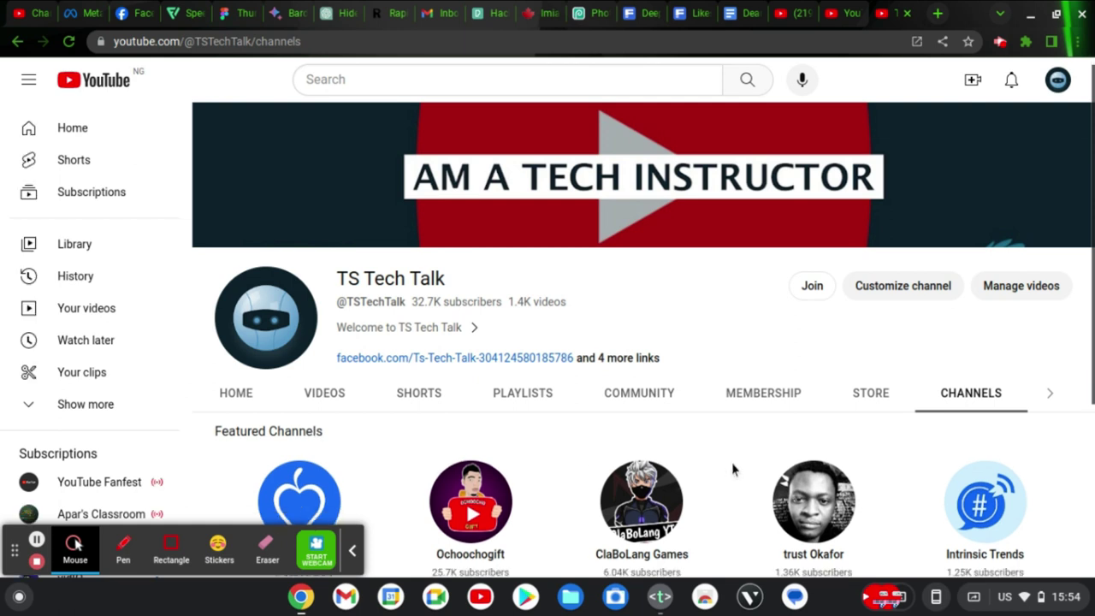
pyautogui.scroll(-3, 733, 469)
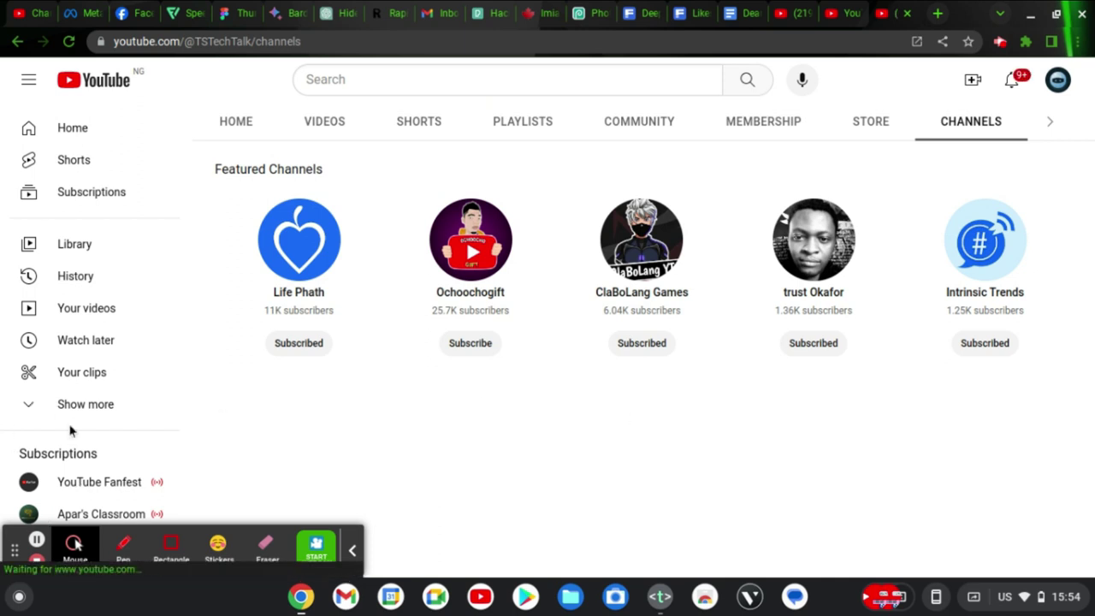
pyautogui.scroll(-3, 75, 476)
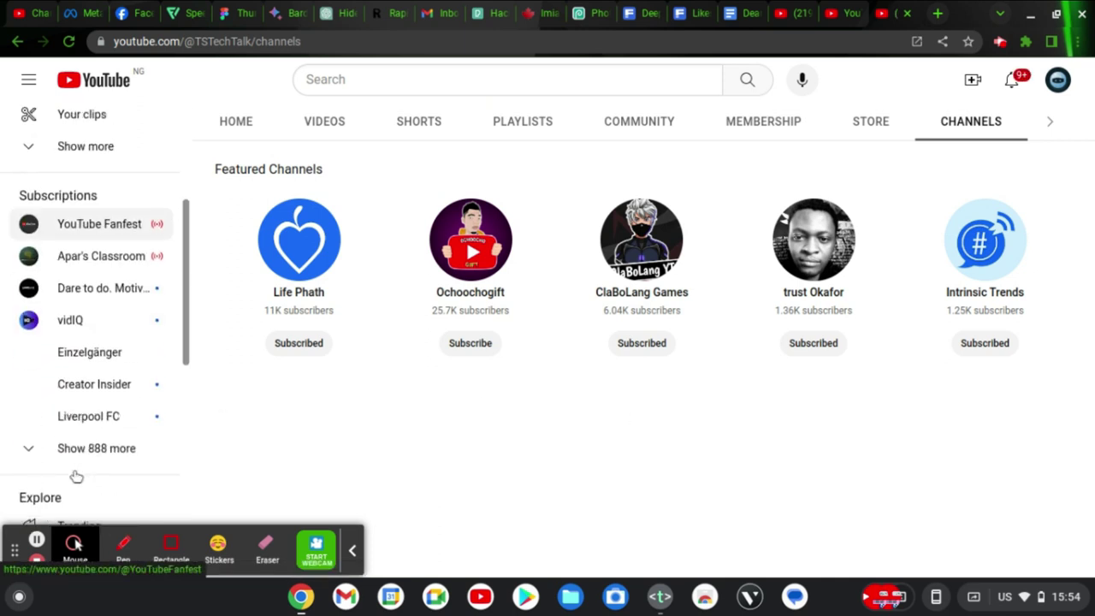
pyautogui.scroll(-1, 75, 477)
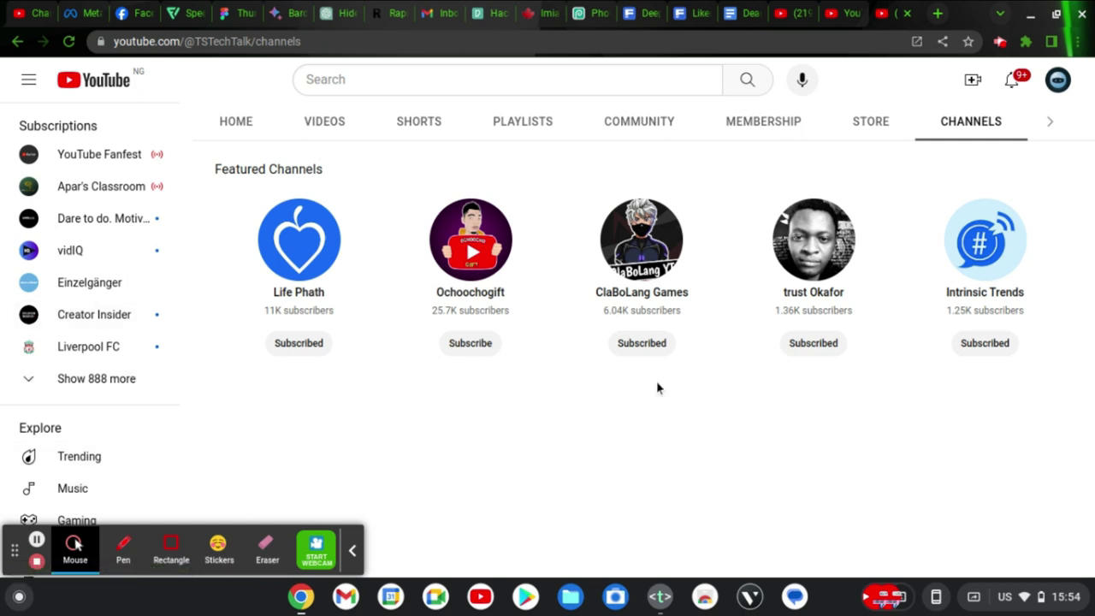
pyautogui.scroll(3, 582, 450)
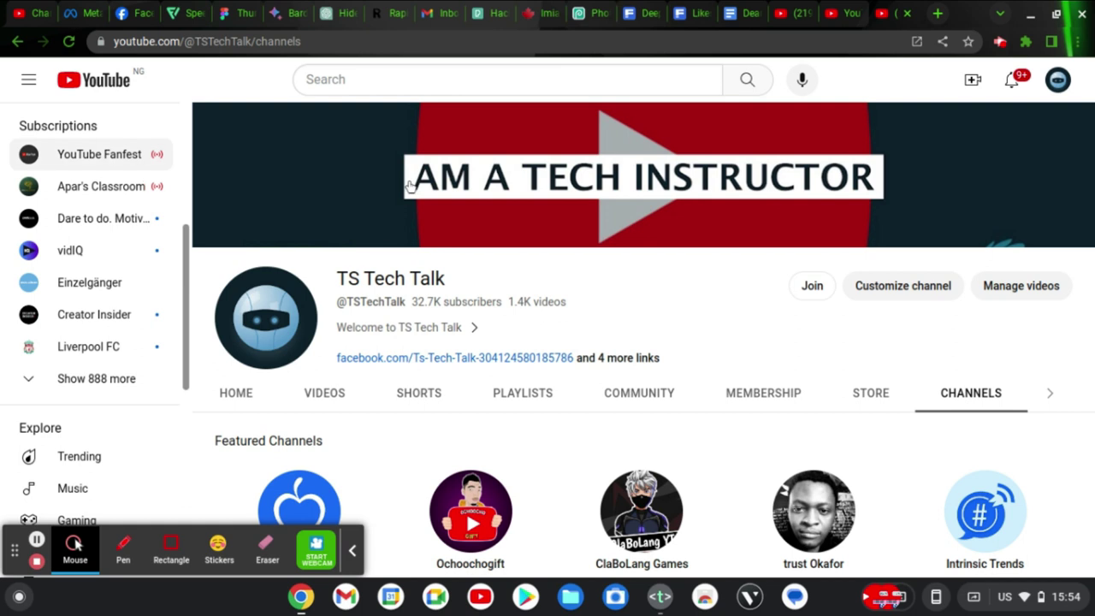
# - From Privacy settings, browse the full subscribed channels list, briefly visiting the 3x Mask channel
pyautogui.click(807, 8)
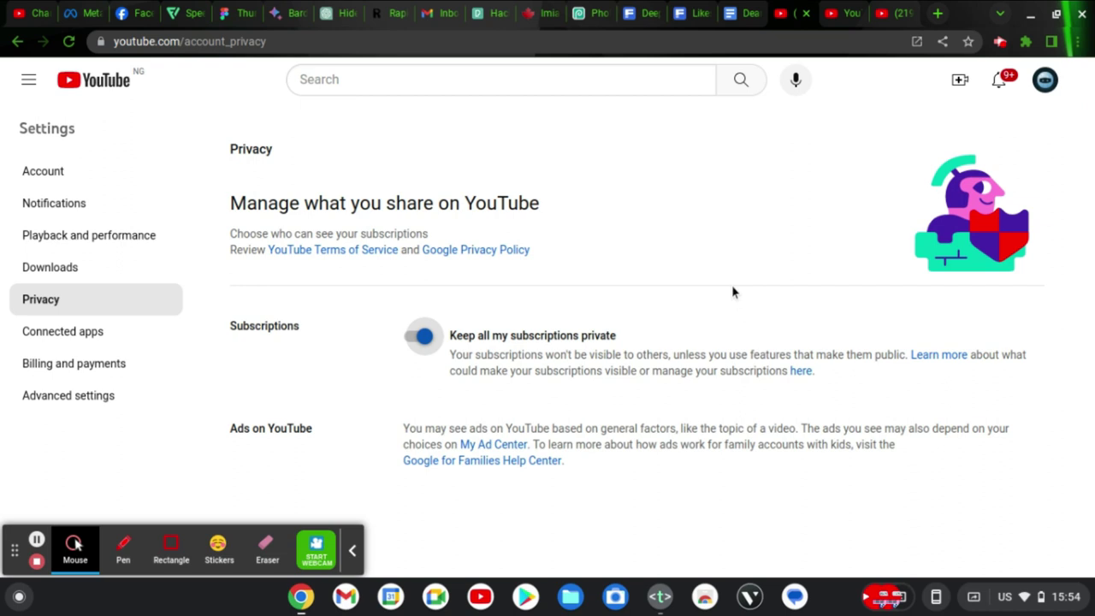
pyautogui.click(798, 372)
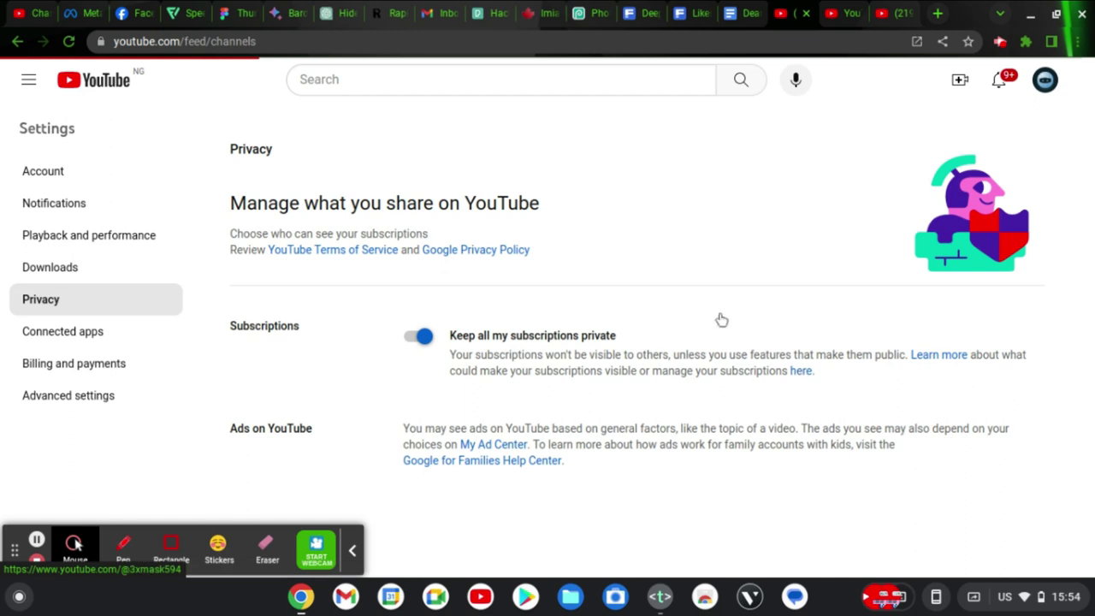
pyautogui.click(722, 386)
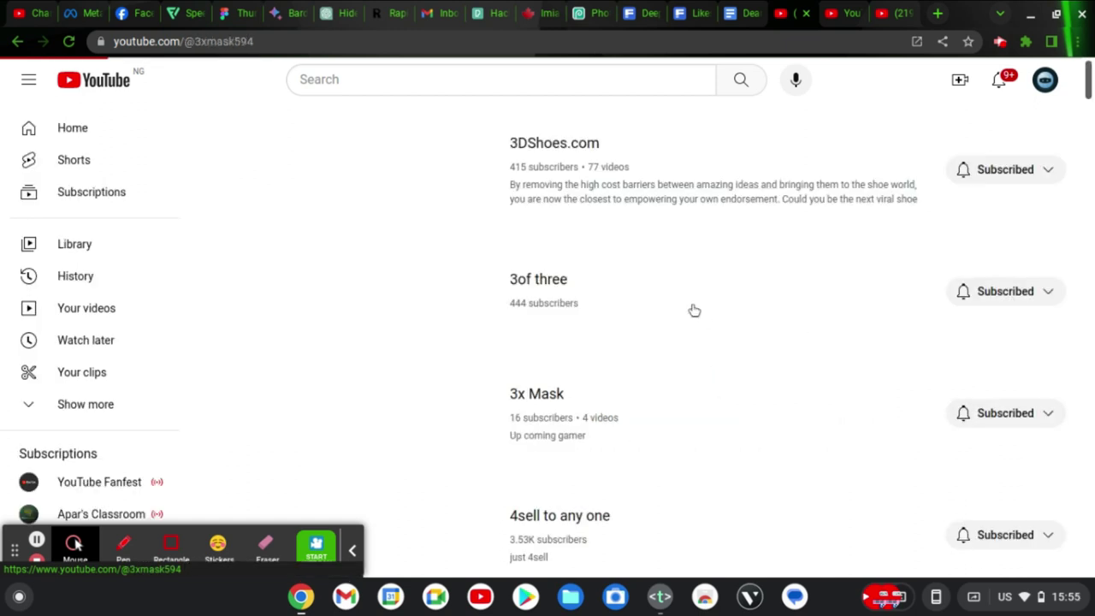
pyautogui.click(17, 41)
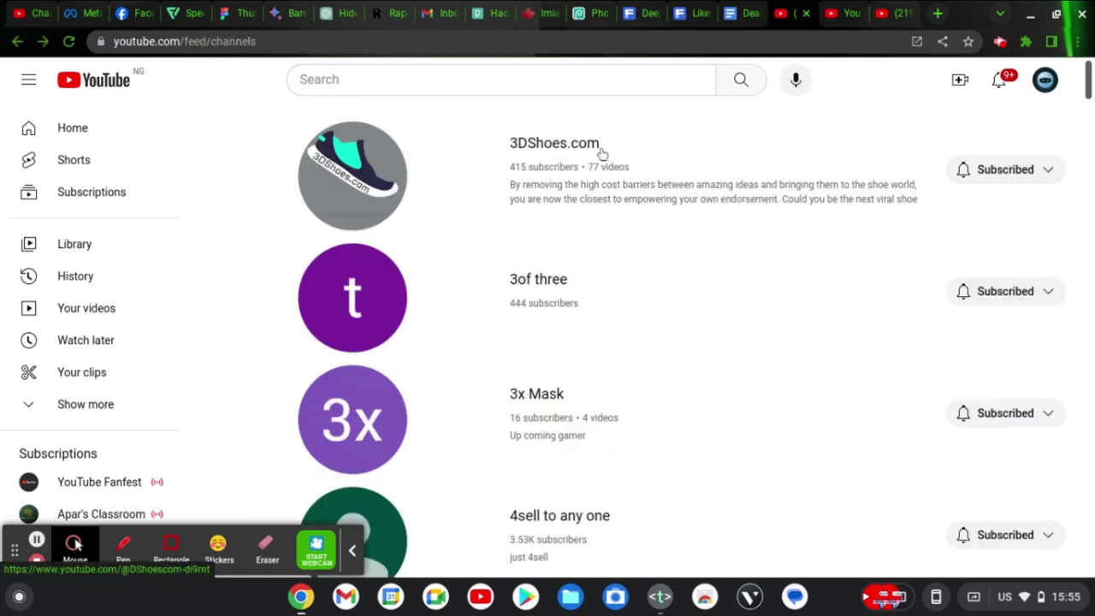
pyautogui.scroll(-10, 640, 261)
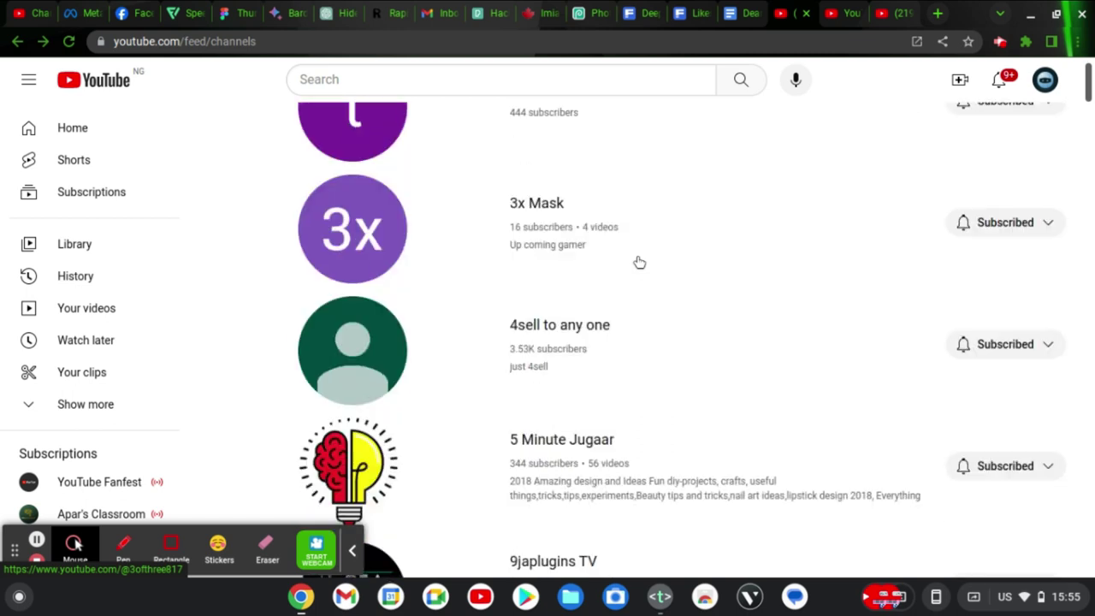
pyautogui.scroll(-10, 640, 261)
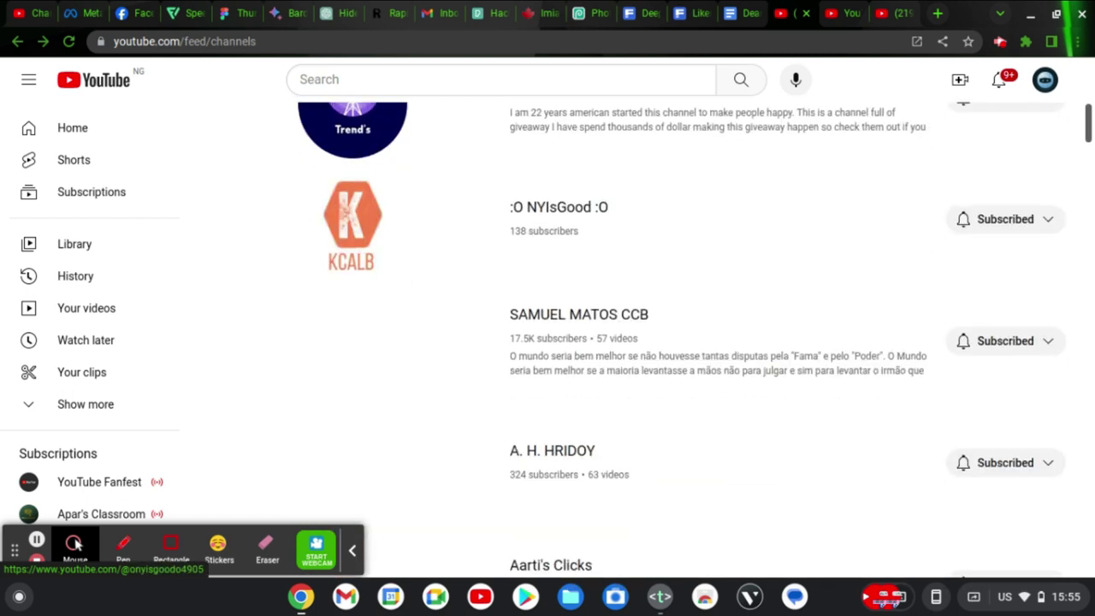
pyautogui.scroll(-8, 640, 260)
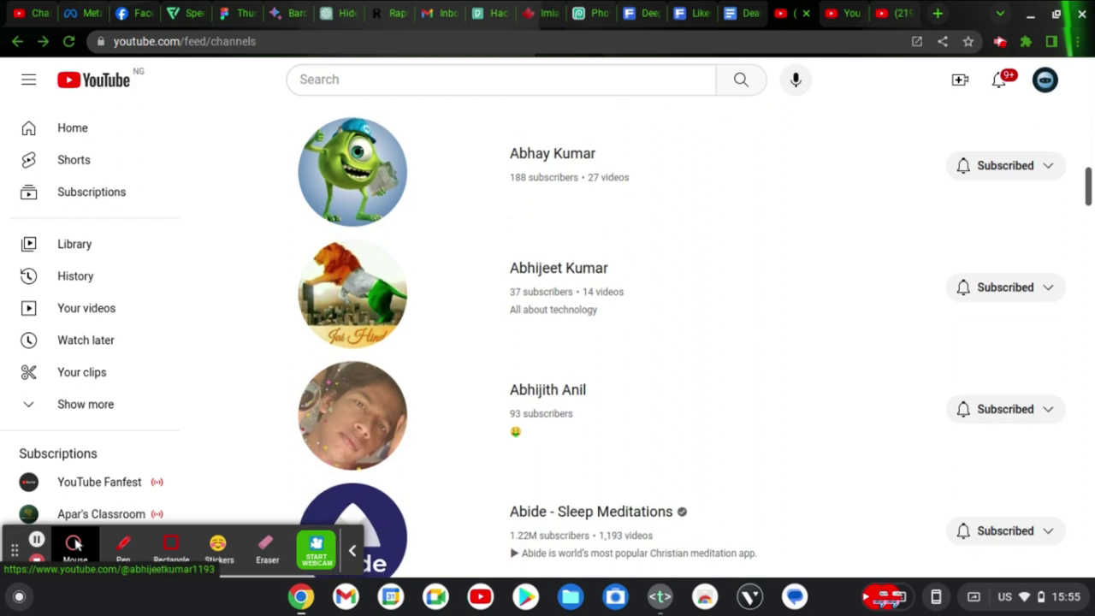
pyautogui.press('Home')
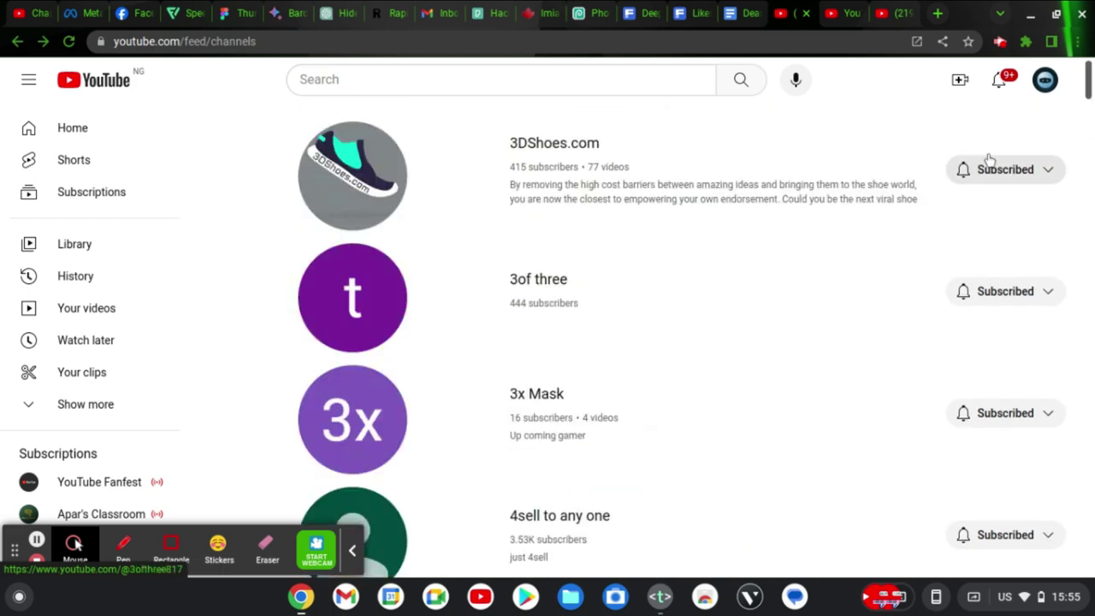
# - Visit the 3DShoes.com channel, then return to the YouTube home page
pyautogui.click(1050, 171)
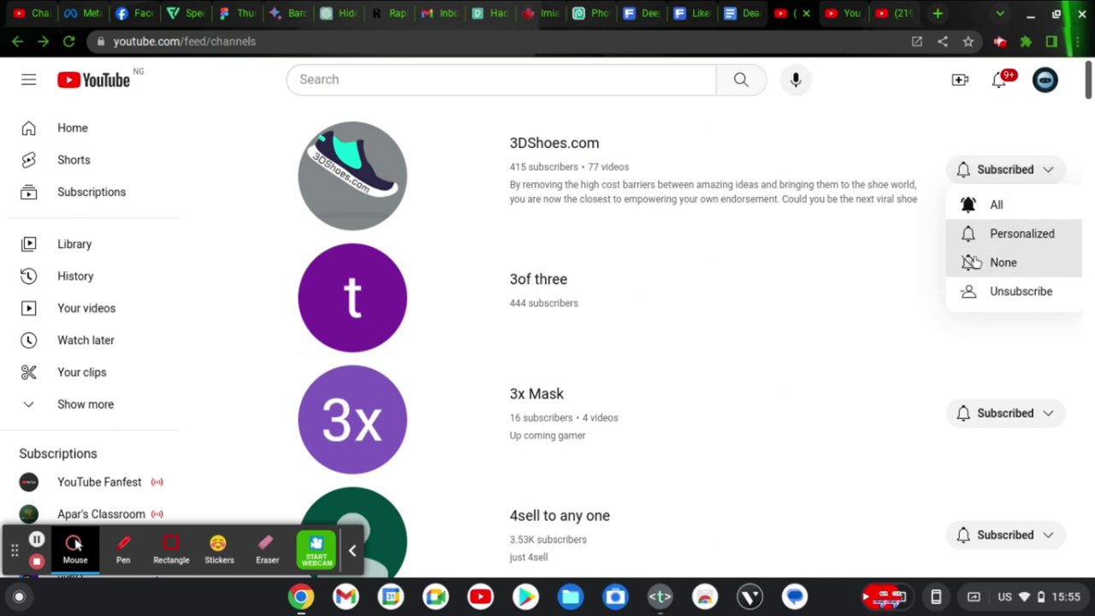
pyautogui.click(871, 137)
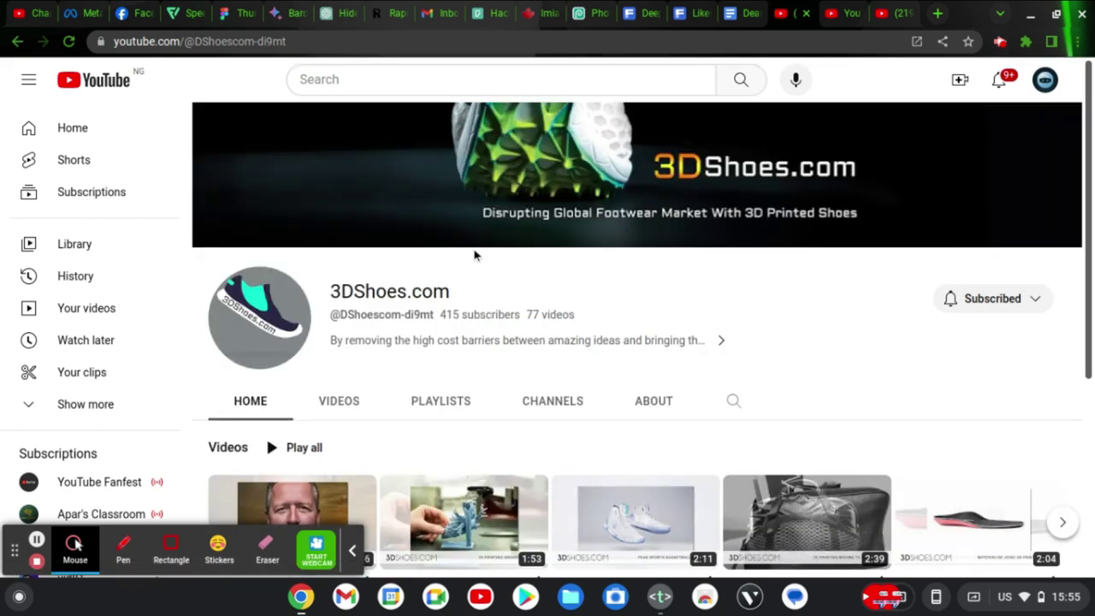
pyautogui.click(94, 83)
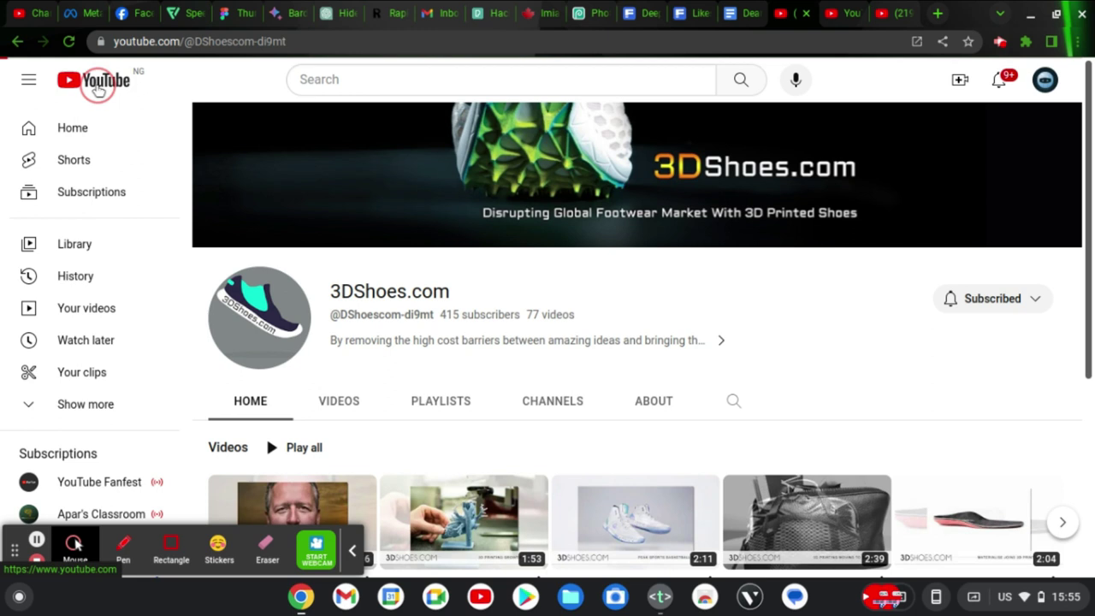
pyautogui.click(844, 10)
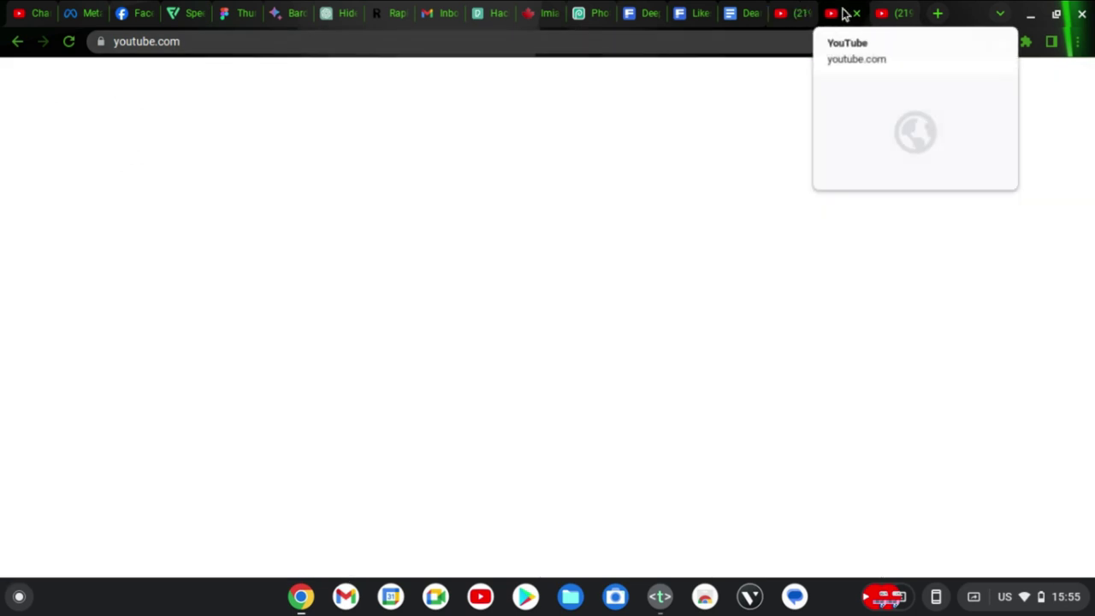